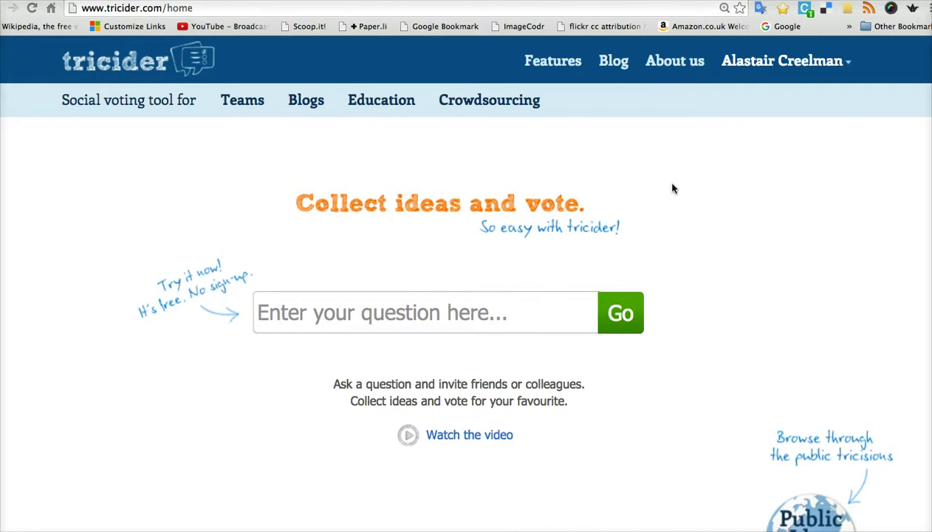
Step: Create a tricision with the pasted question 'How can we make class discussions more effective?'
{"action": "left_click", "coordinate": [688, 181]}
{"action": "left_click", "coordinate": [268, 312]}
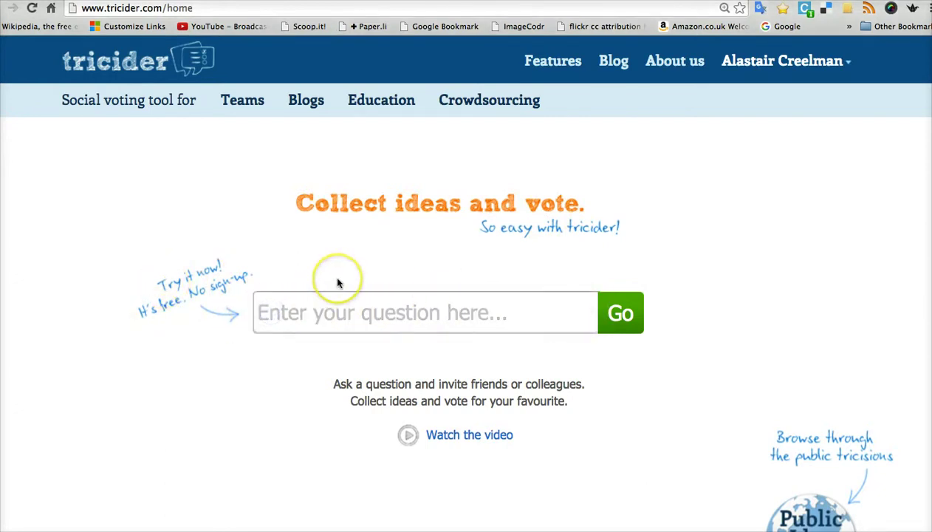
{"action": "key", "text": "super+v"}
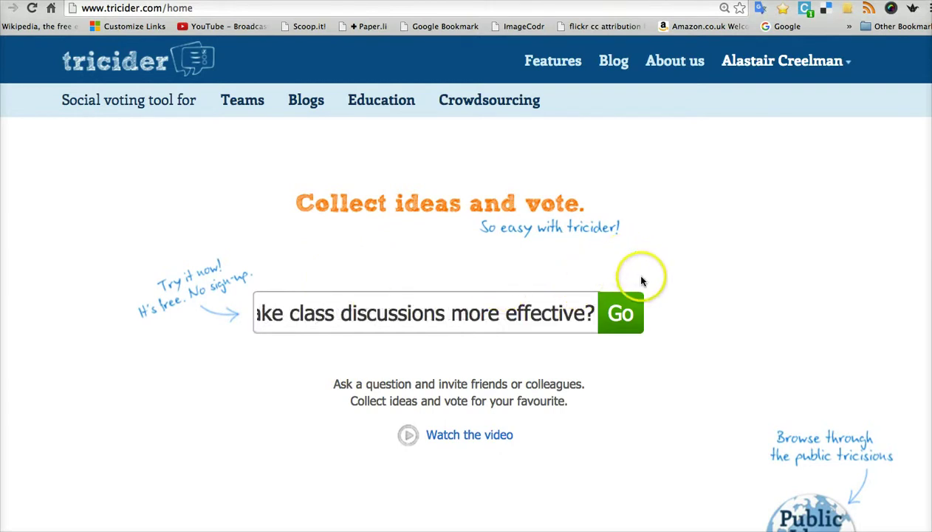
{"action": "left_click", "coordinate": [620, 314]}
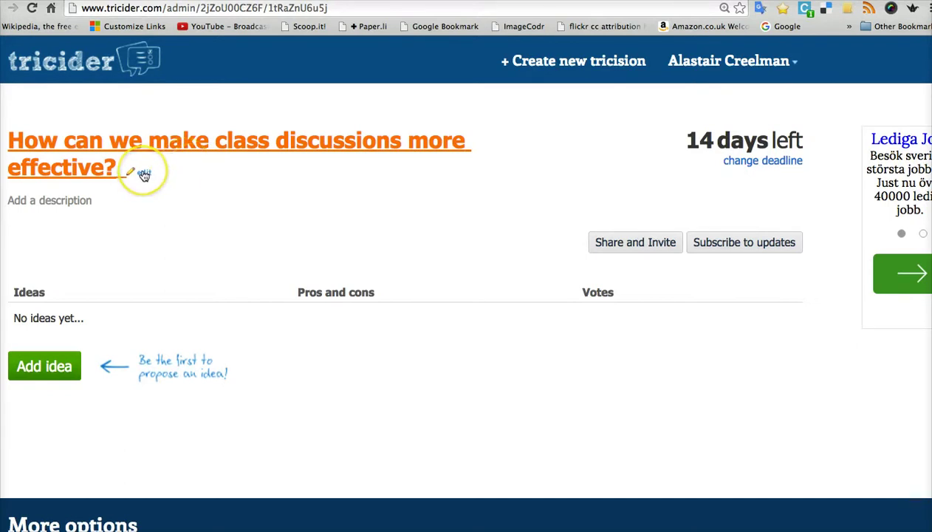
{"action": "left_click", "coordinate": [55, 201]}
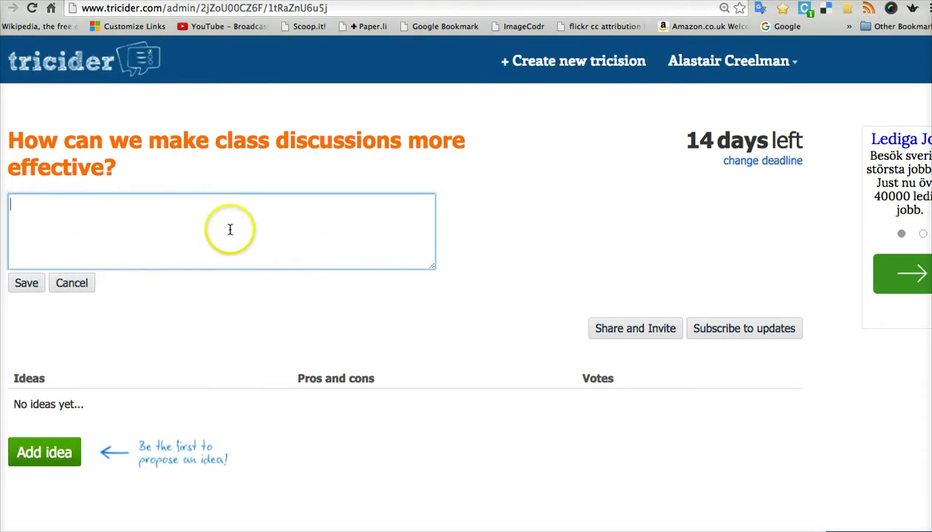
{"action": "left_click", "coordinate": [28, 281]}
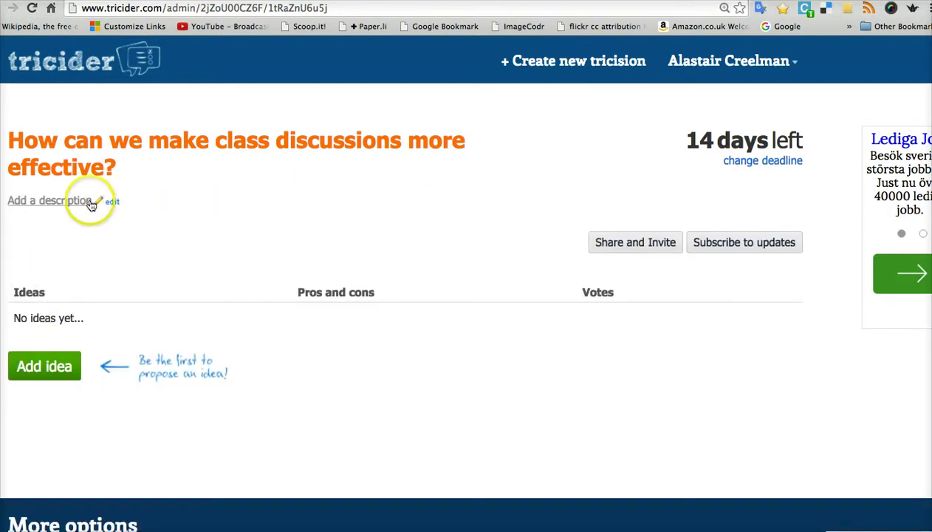
{"action": "left_click", "coordinate": [426, 209]}
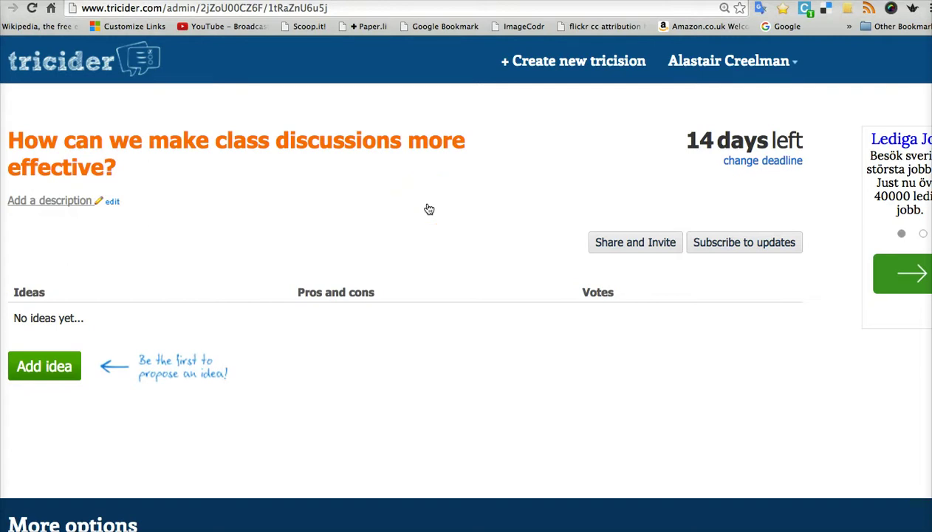
{"action": "left_click", "coordinate": [629, 246]}
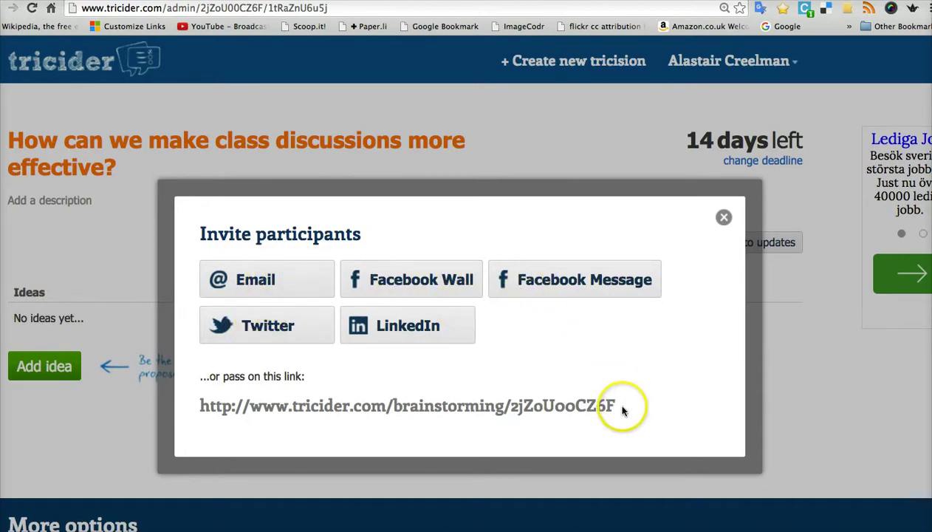
{"action": "left_click_drag", "start_coordinate": [611, 406], "coordinate": [189, 404]}
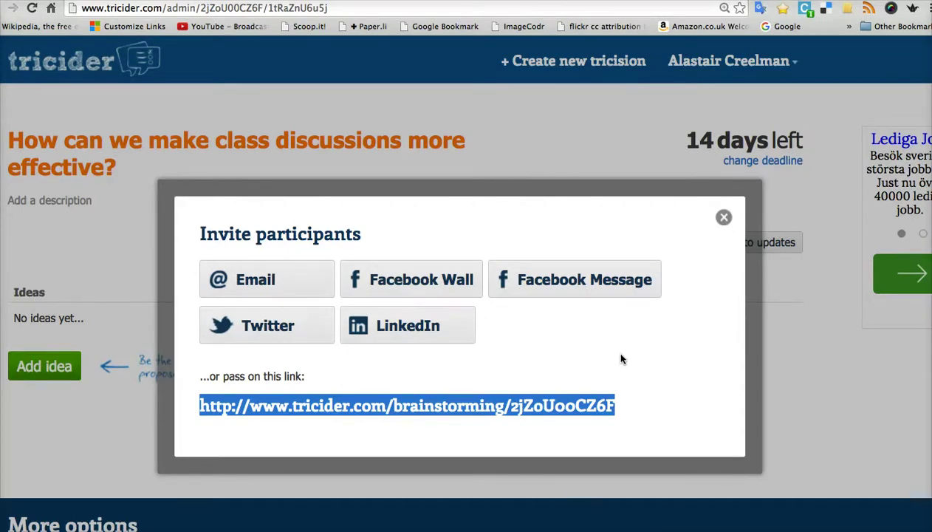
{"action": "left_click", "coordinate": [724, 217]}
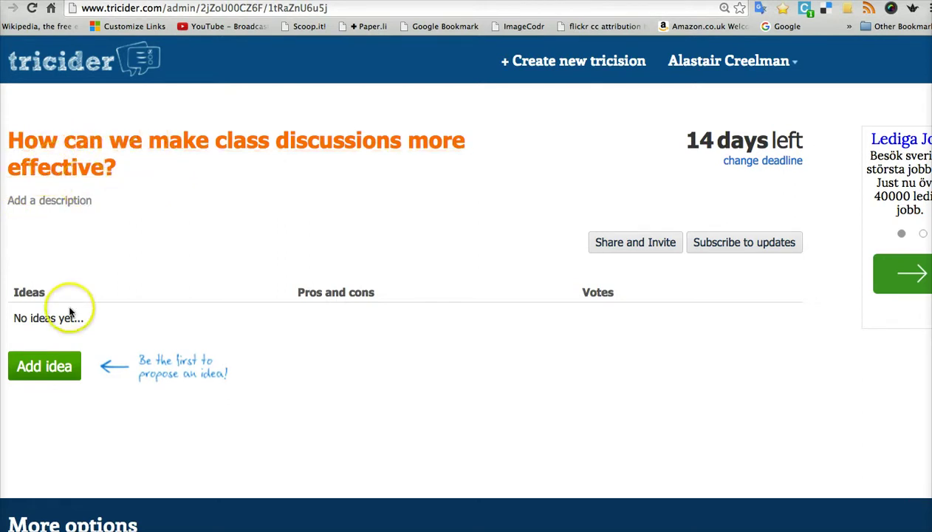
Step: Add and save the idea 'My idea is xxxxxxx' on the question
{"action": "left_click", "coordinate": [42, 370]}
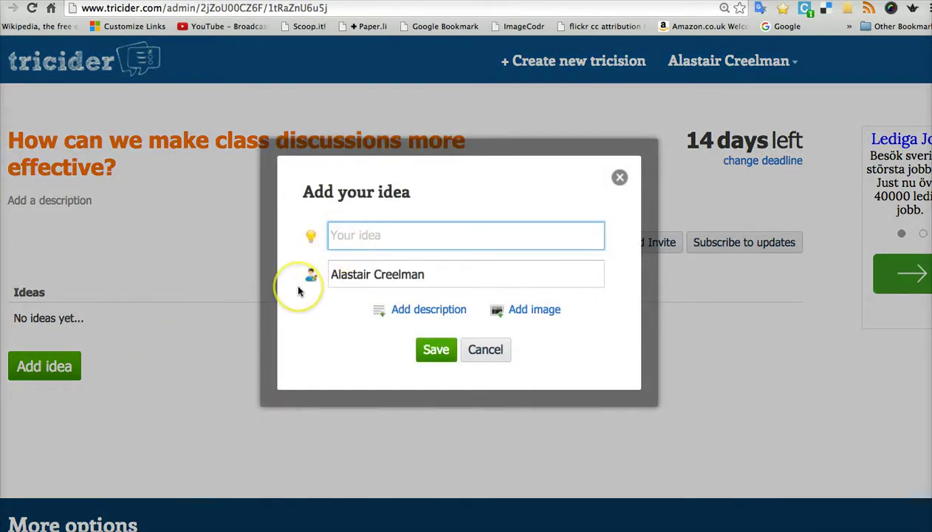
{"action": "type", "text": "My idea is "}
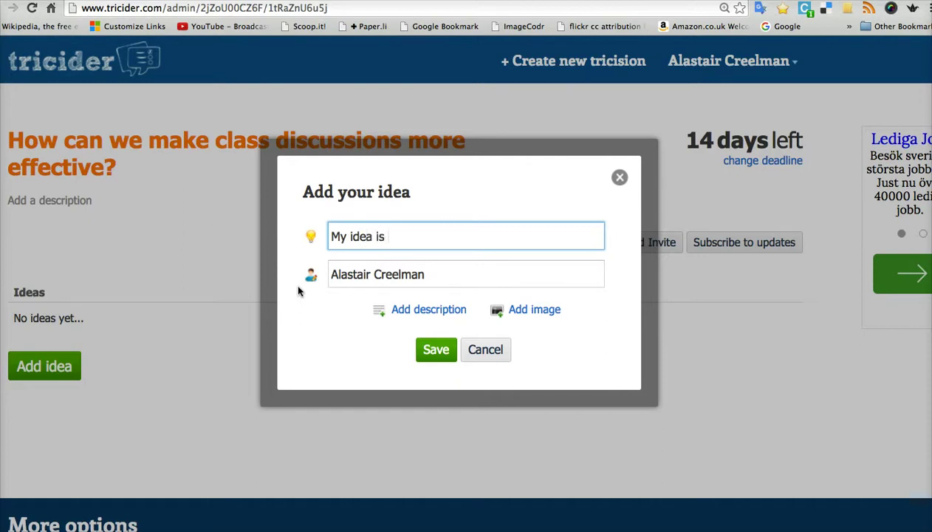
{"action": "type", "text": "xxxxxxx"}
{"action": "left_click", "coordinate": [385, 307]}
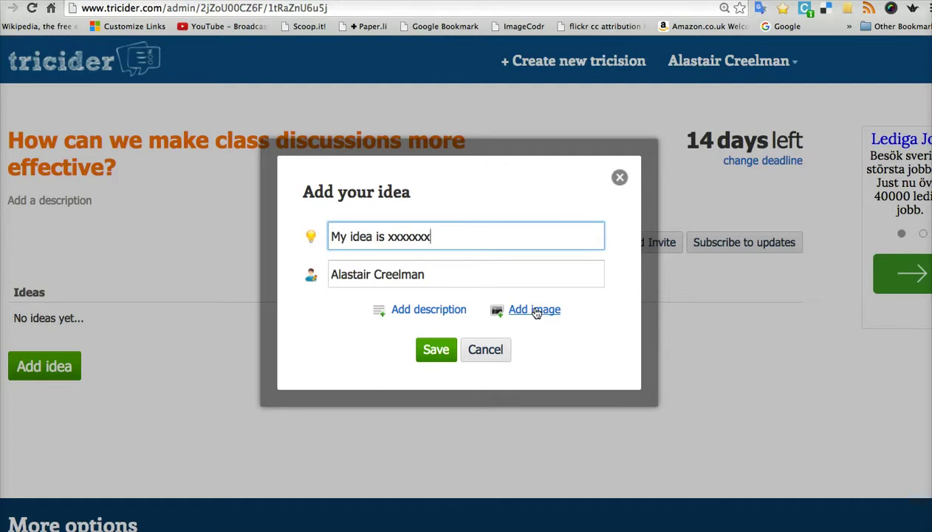
{"action": "left_click", "coordinate": [436, 350]}
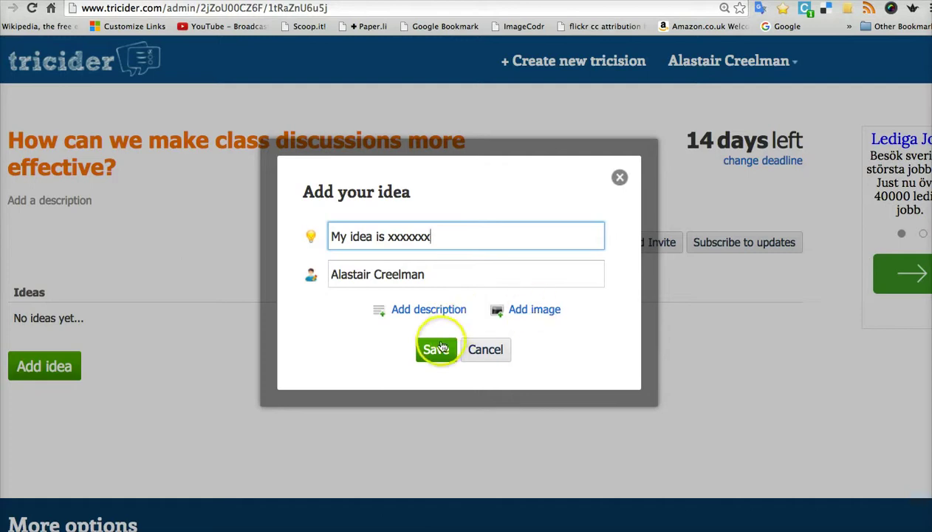
{"action": "scroll", "coordinate": [438, 354], "scroll_direction": "down", "scroll_amount": 2}
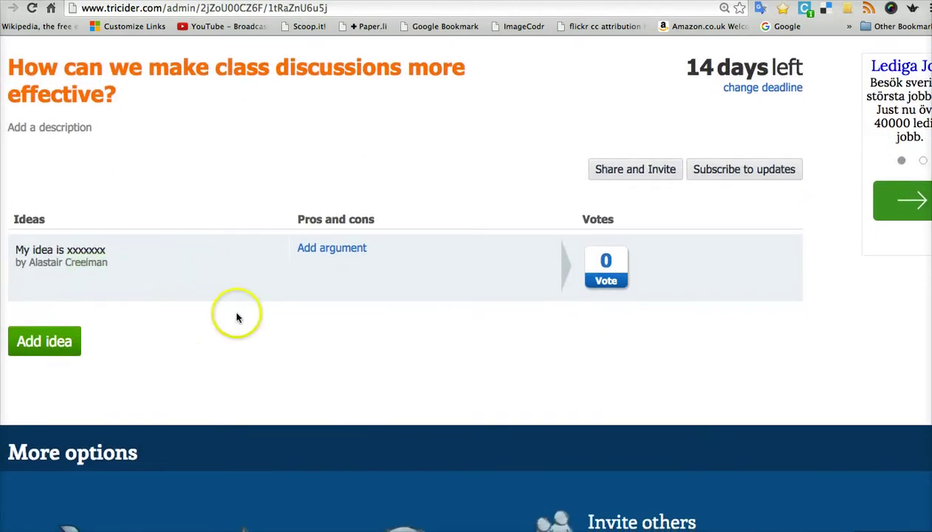
Step: Attach the pro argument 'I think it's great' to the idea and save it
{"action": "mouse_move", "coordinate": [94, 246]}
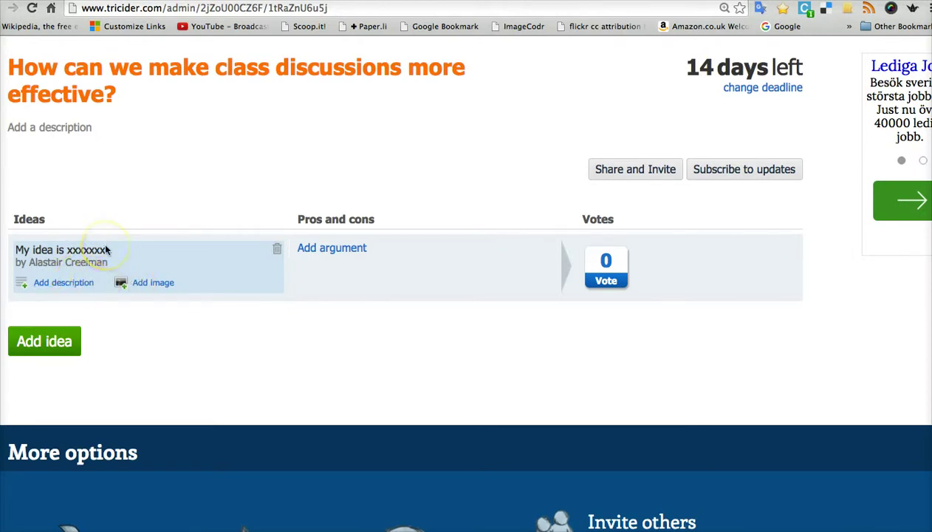
{"action": "left_click", "coordinate": [331, 248]}
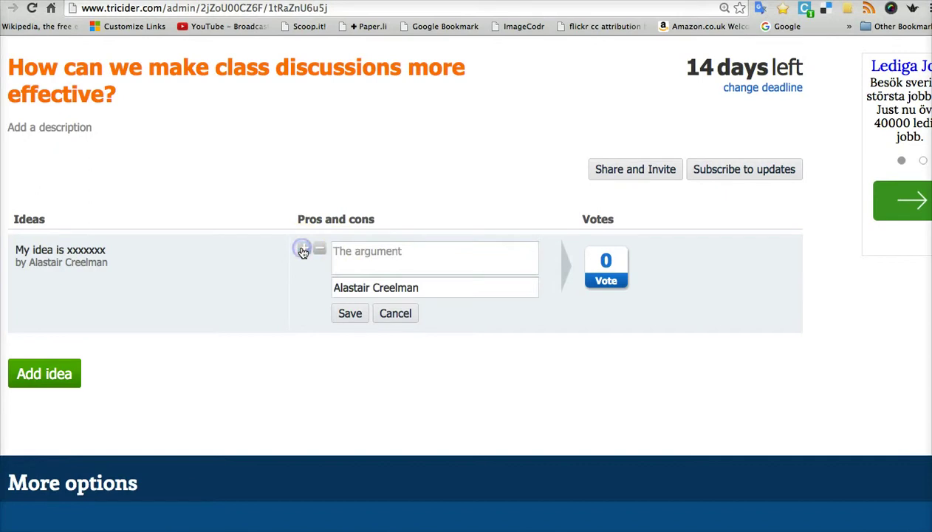
{"action": "left_click", "coordinate": [310, 256]}
{"action": "left_click", "coordinate": [319, 251]}
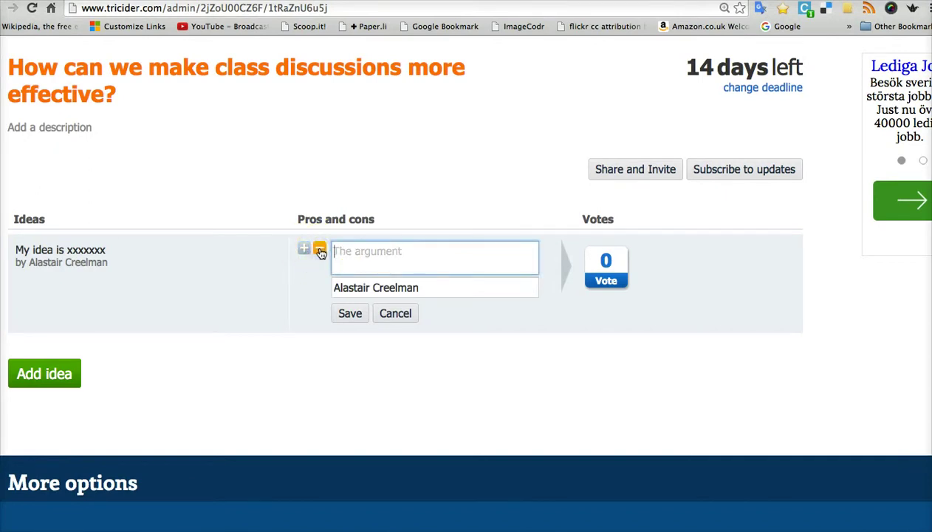
{"action": "left_click", "coordinate": [303, 251]}
{"action": "left_click", "coordinate": [318, 252]}
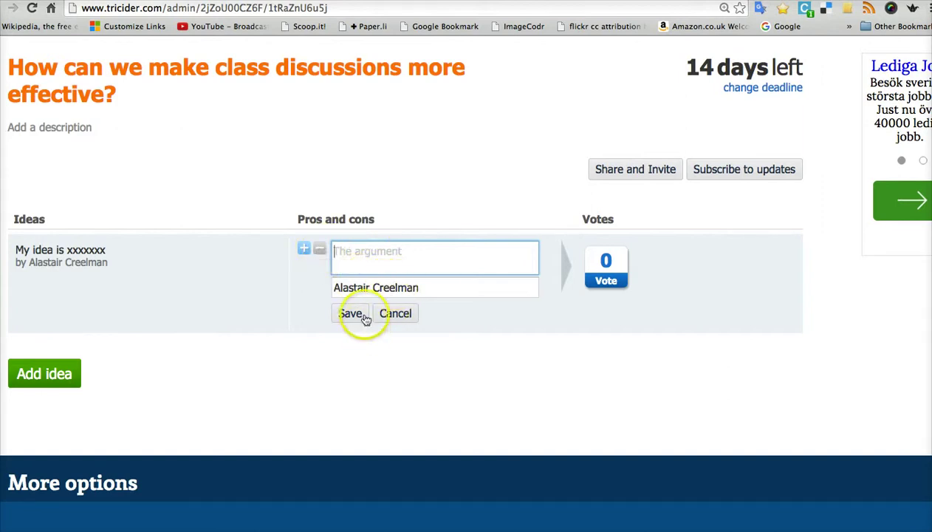
{"action": "type", "text": "I think it's great"}
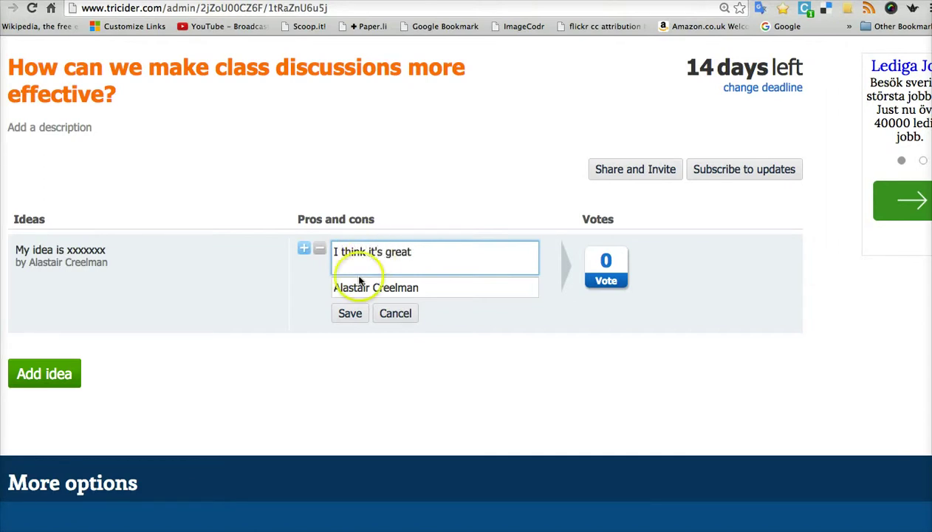
{"action": "left_click", "coordinate": [350, 313]}
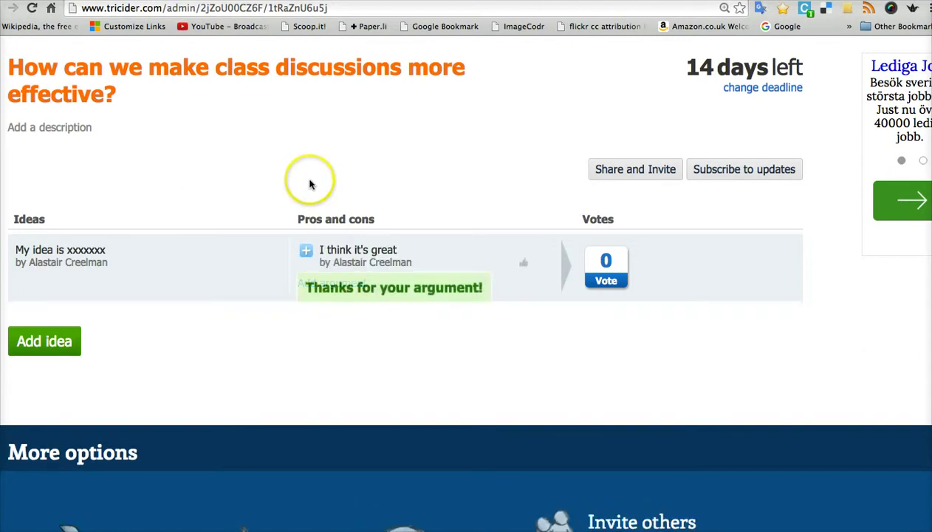
{"action": "mouse_move", "coordinate": [93, 264]}
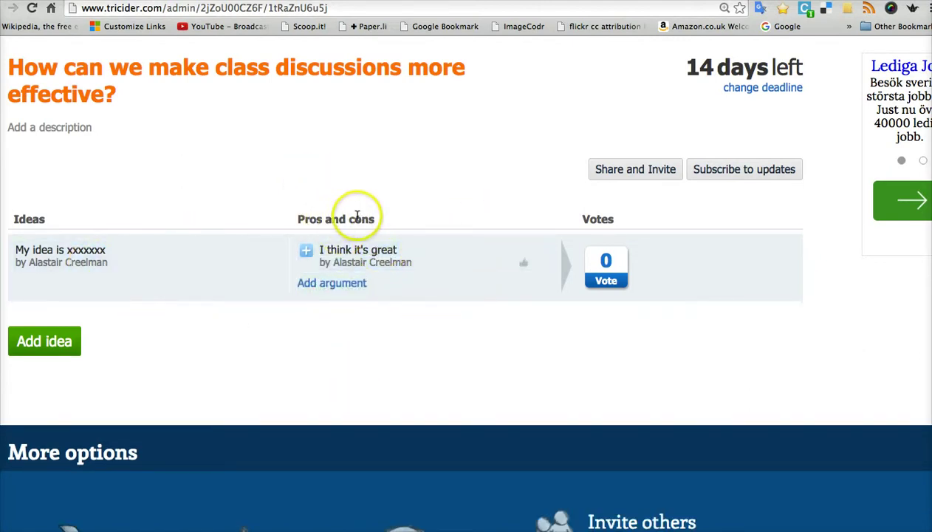
Step: Attach 'Not so good' to the idea as a con argument and save it
{"action": "mouse_move", "coordinate": [309, 255]}
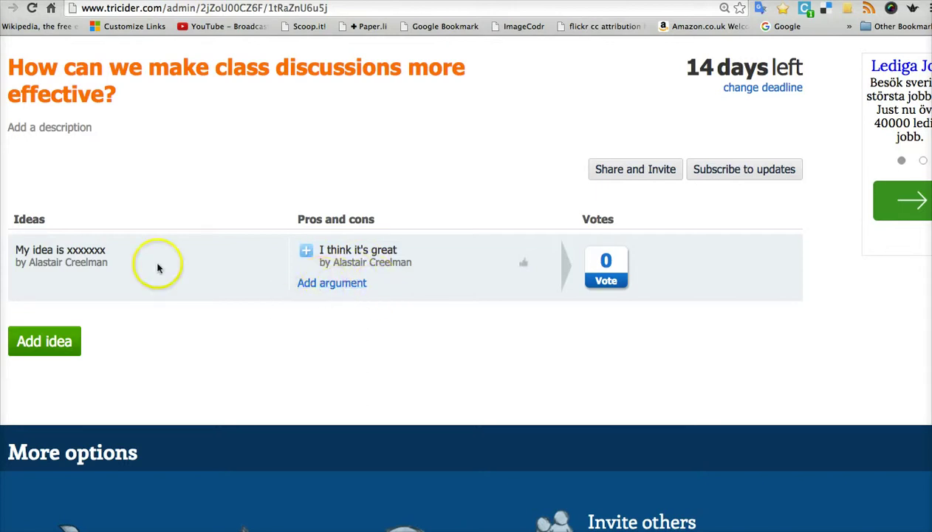
{"action": "mouse_move", "coordinate": [122, 255]}
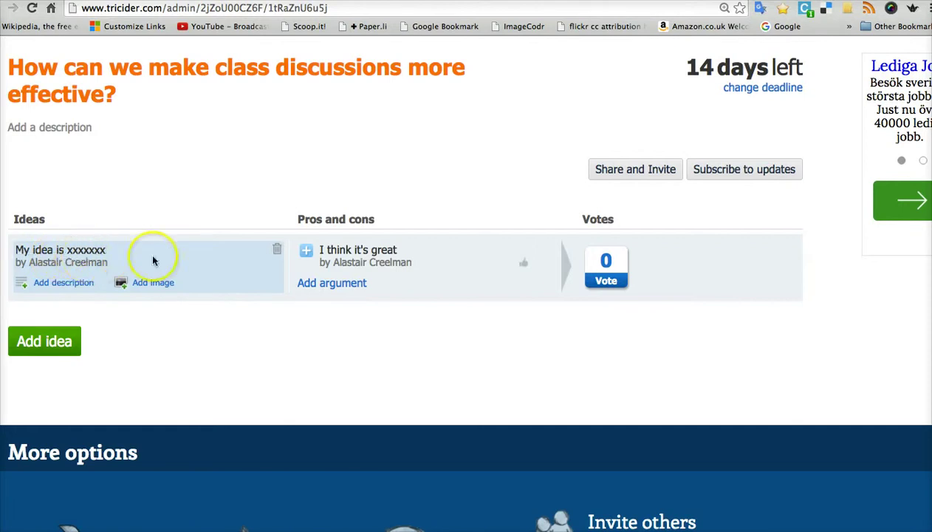
{"action": "left_click", "coordinate": [337, 287]}
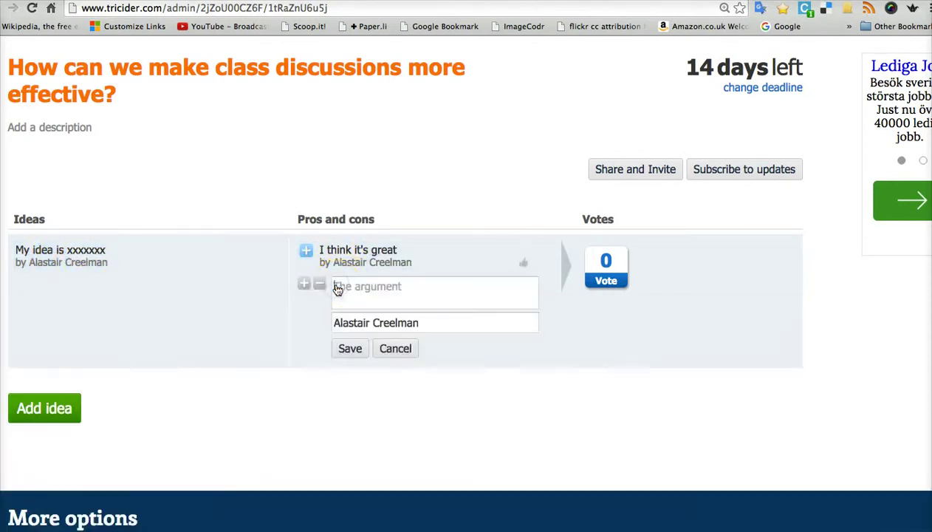
{"action": "left_click", "coordinate": [366, 292]}
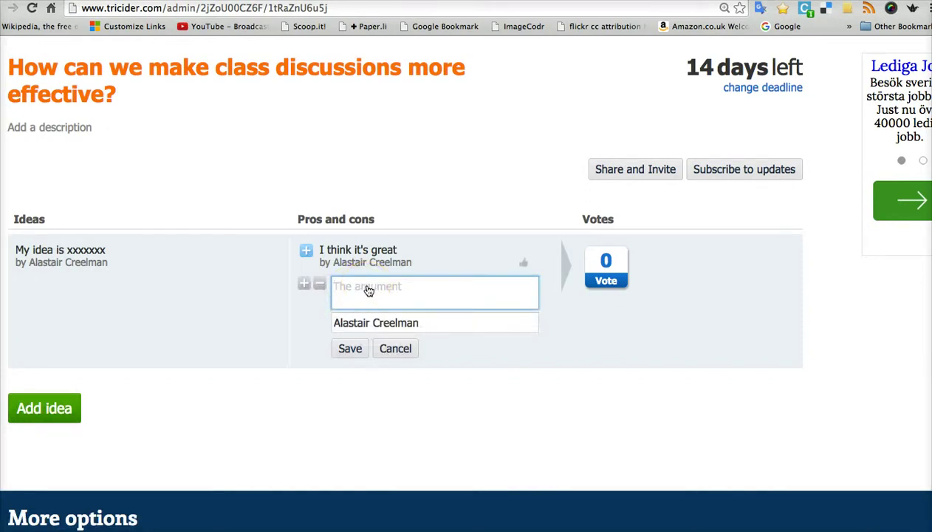
{"action": "type", "text": "Not so good"}
{"action": "left_click", "coordinate": [349, 348]}
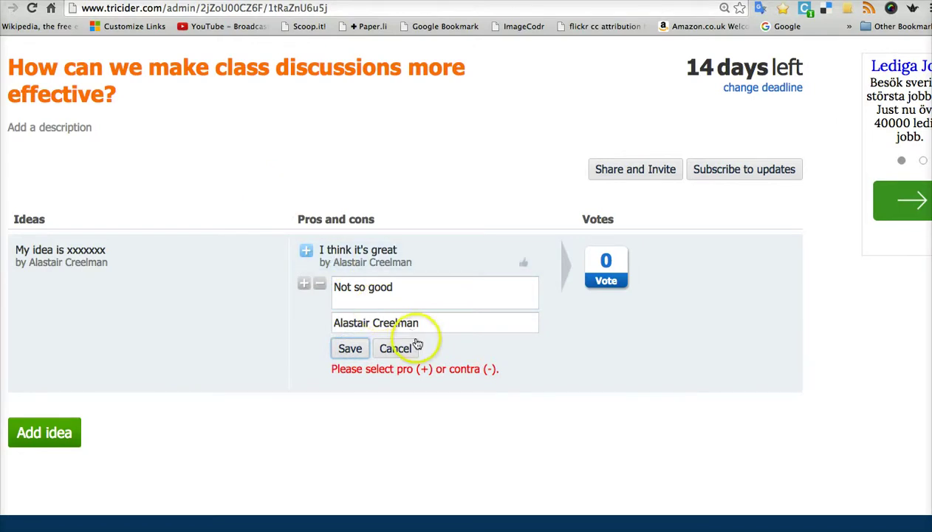
{"action": "left_click", "coordinate": [318, 284]}
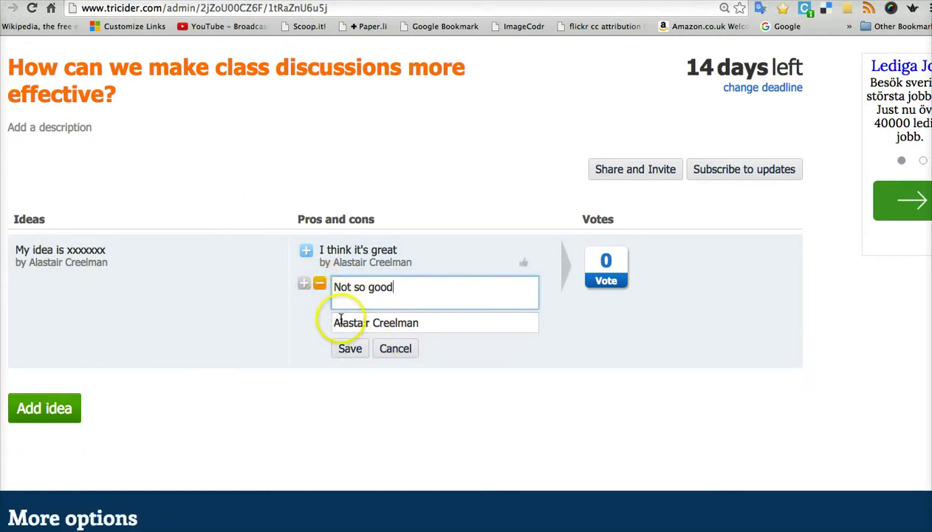
{"action": "left_click", "coordinate": [349, 348]}
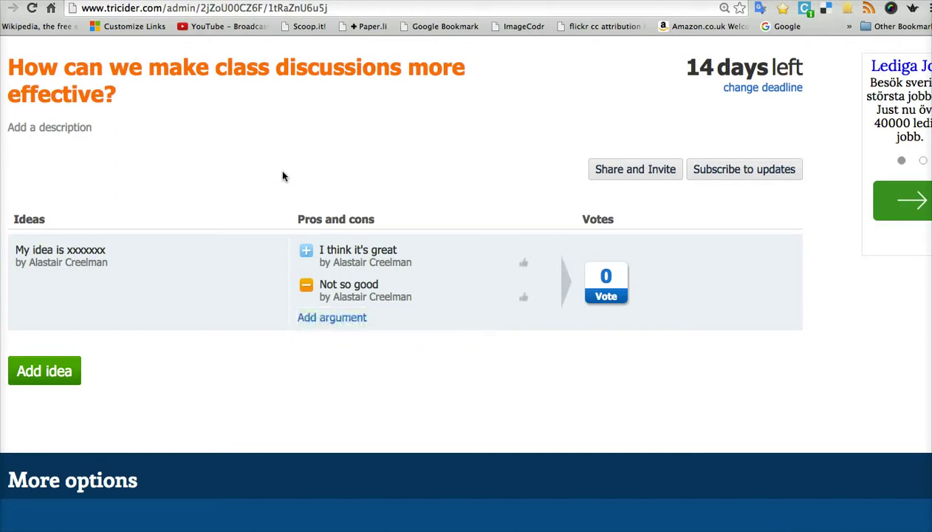
{"action": "left_click", "coordinate": [421, 239]}
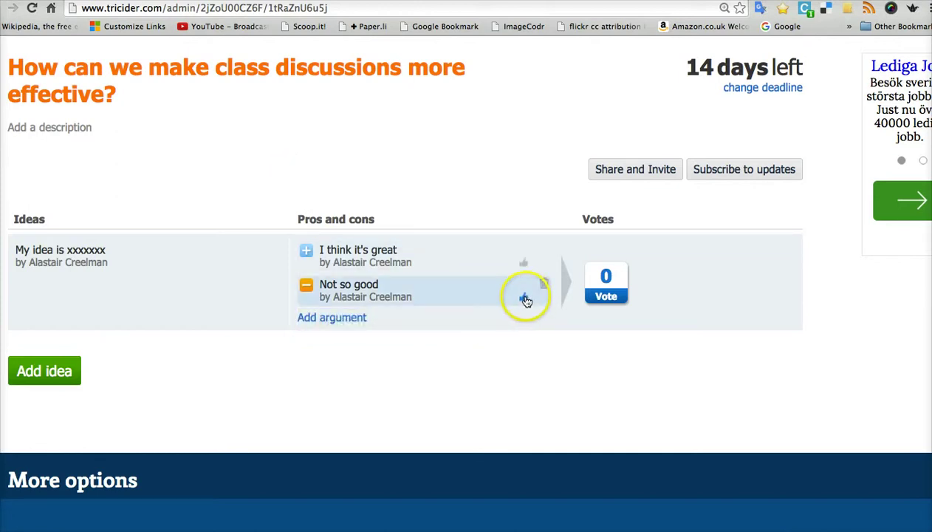
Step: Give 'I think it's great' a thumbs-up and register one vote for the idea
{"action": "left_click", "coordinate": [523, 266]}
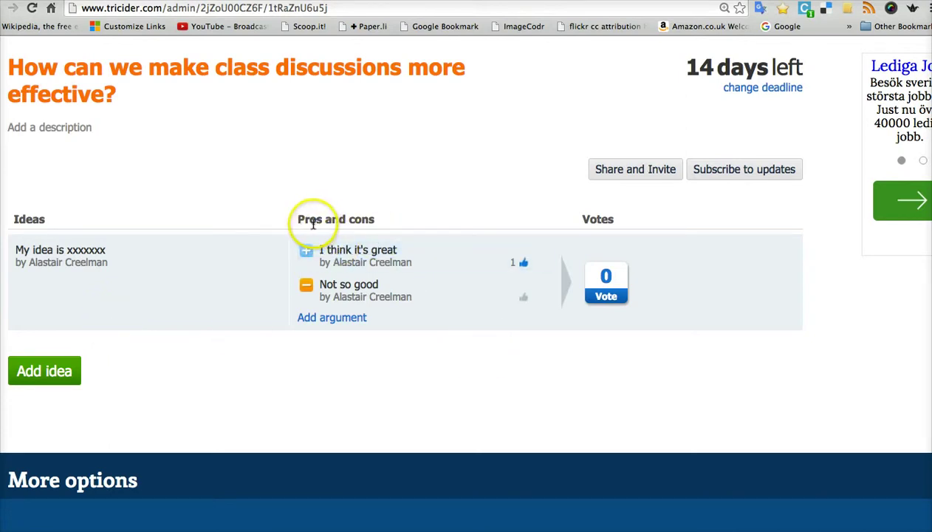
{"action": "mouse_move", "coordinate": [329, 290]}
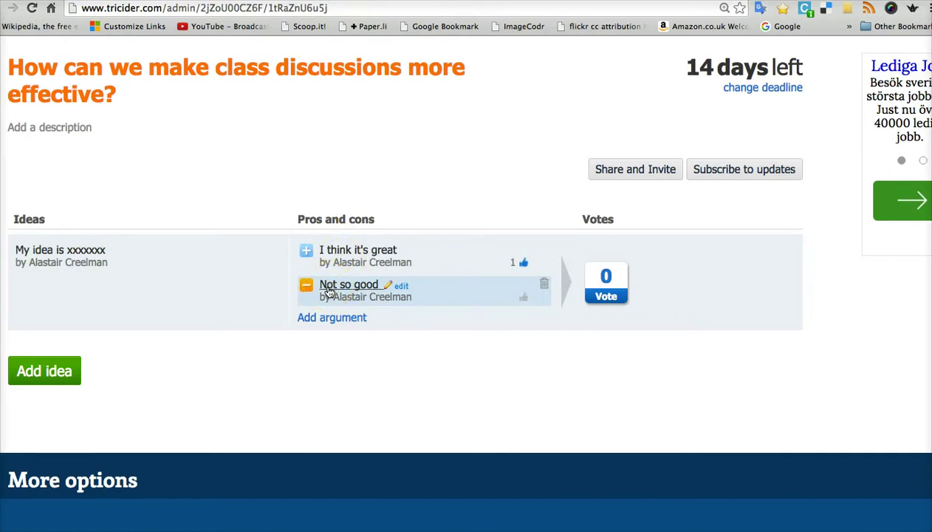
{"action": "left_click", "coordinate": [608, 303]}
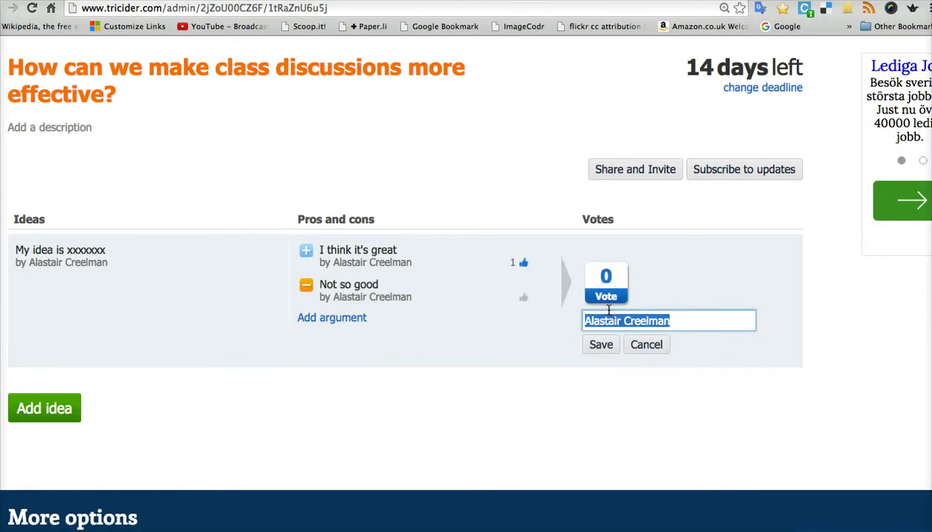
{"action": "left_click", "coordinate": [601, 344]}
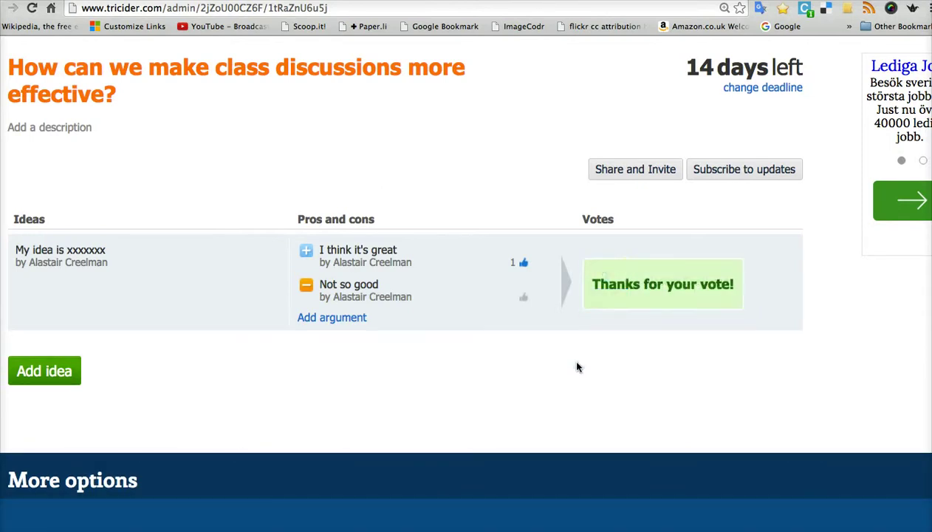
{"action": "left_click", "coordinate": [607, 342]}
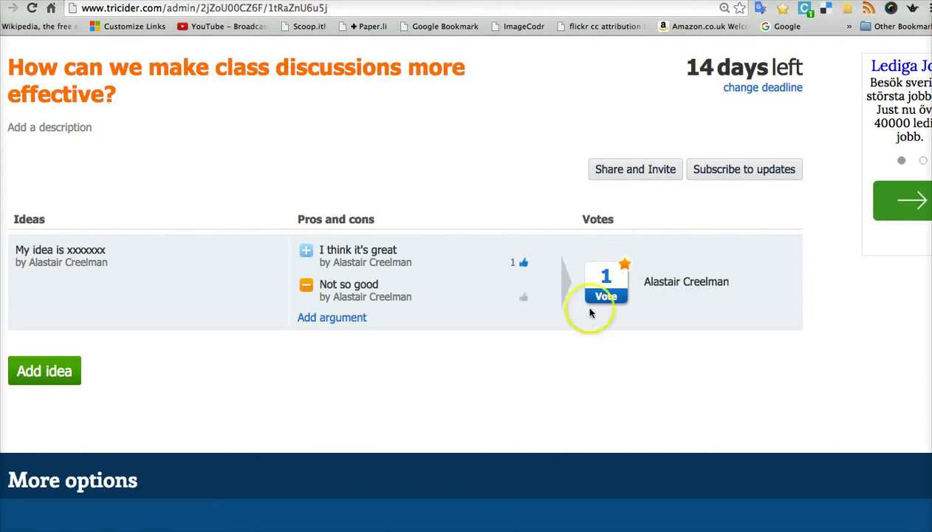
{"action": "mouse_move", "coordinate": [166, 263]}
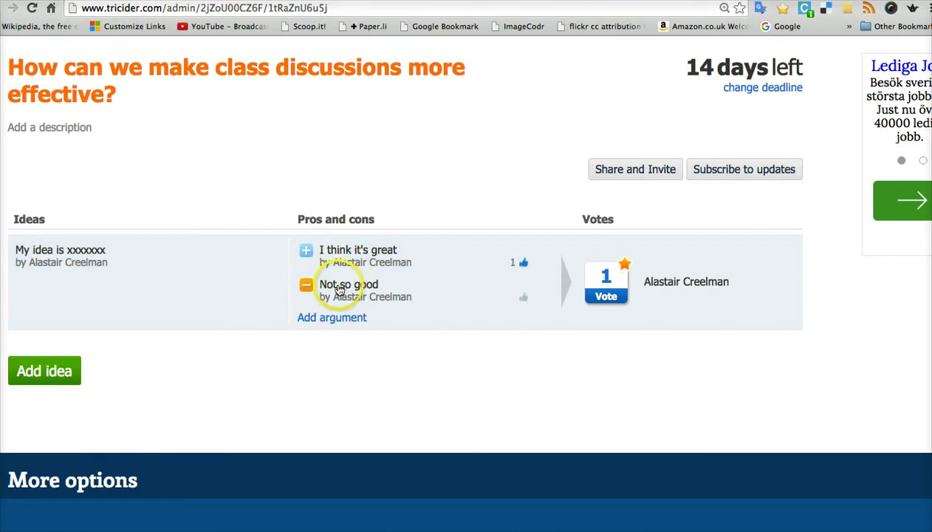
{"action": "scroll", "coordinate": [339, 288], "scroll_direction": "up", "scroll_amount": 1}
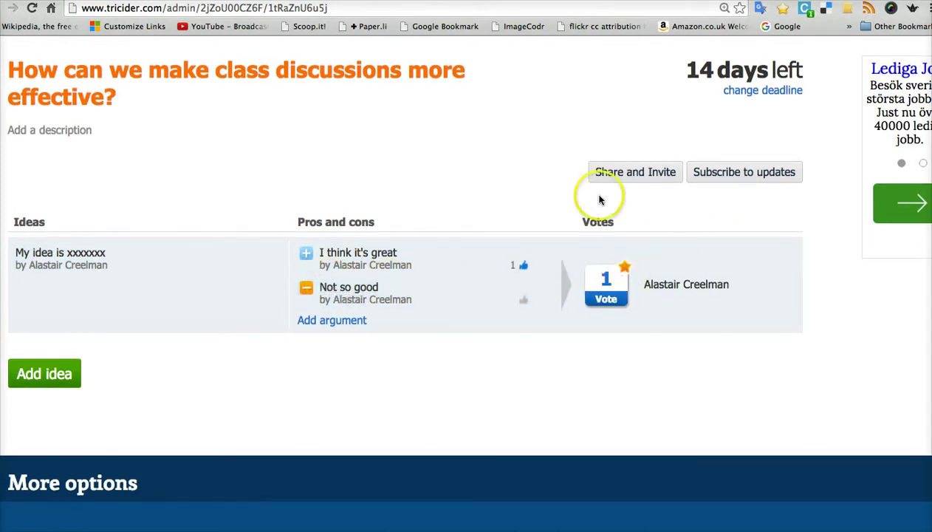
{"action": "left_click", "coordinate": [425, 161]}
{"action": "left_click", "coordinate": [754, 172]}
{"action": "left_click", "coordinate": [742, 174]}
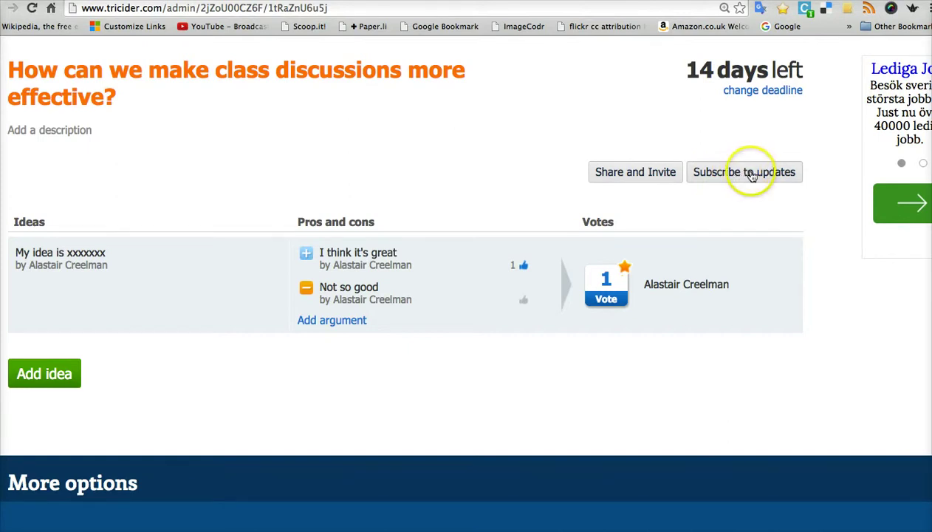
{"action": "scroll", "coordinate": [441, 166], "scroll_direction": "down", "scroll_amount": 5}
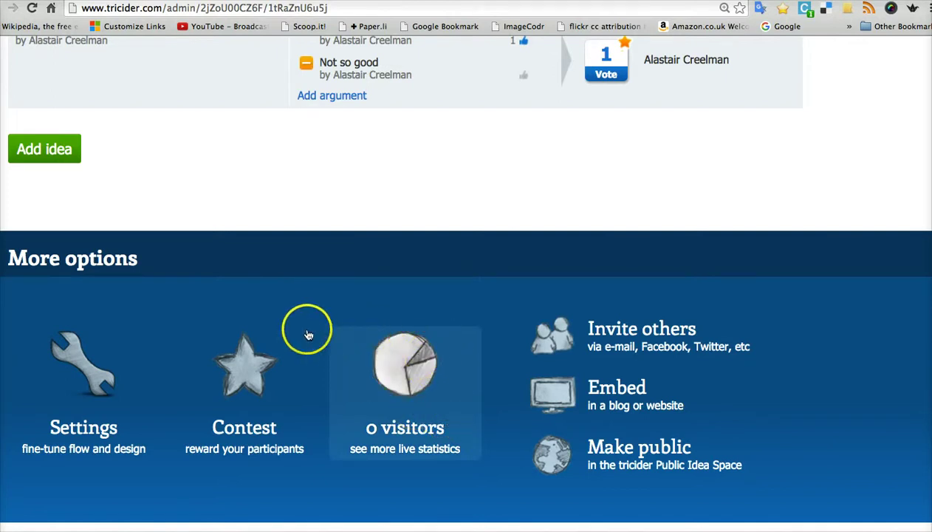
Step: Scroll to More options and open its Contest and Settings tiles
{"action": "left_click", "coordinate": [246, 388]}
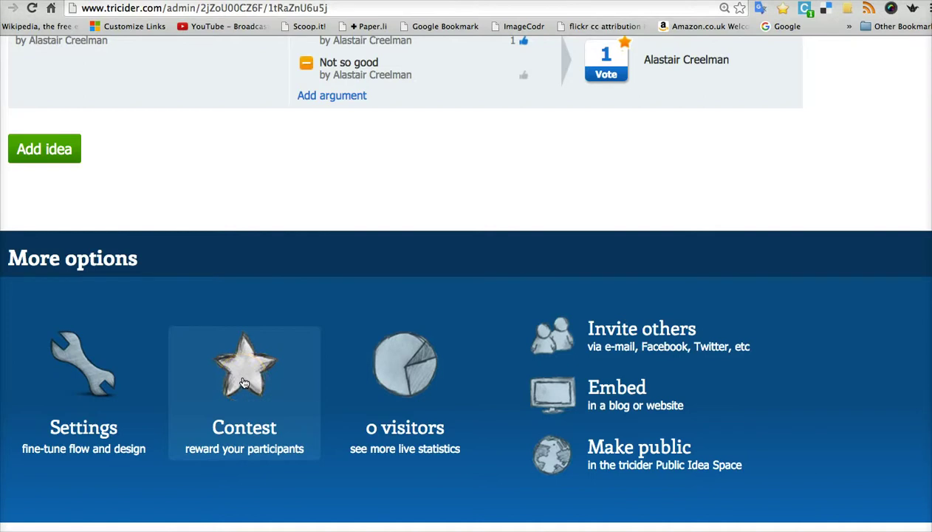
{"action": "left_click", "coordinate": [244, 382]}
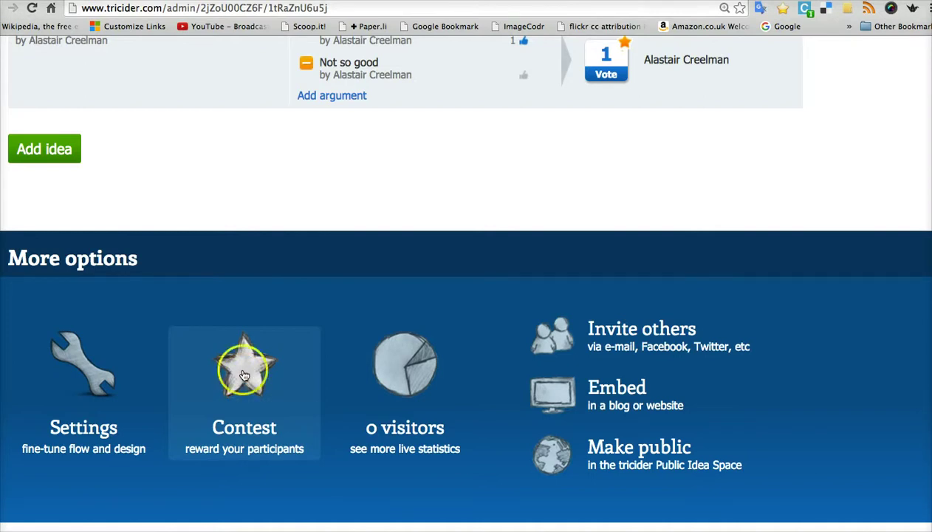
{"action": "scroll", "coordinate": [71, 393], "scroll_direction": "down", "scroll_amount": 1}
{"action": "left_click", "coordinate": [75, 394]}
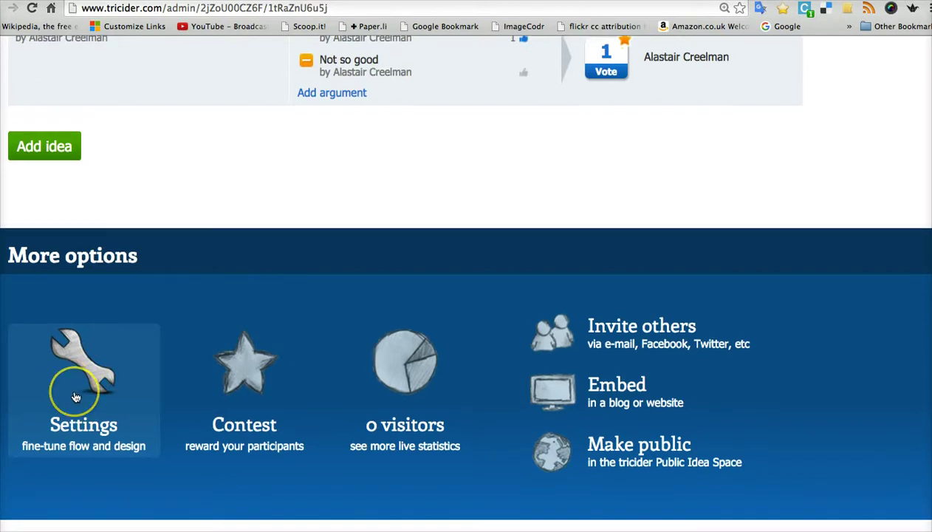
{"action": "left_click", "coordinate": [78, 396]}
{"action": "left_click", "coordinate": [87, 404]}
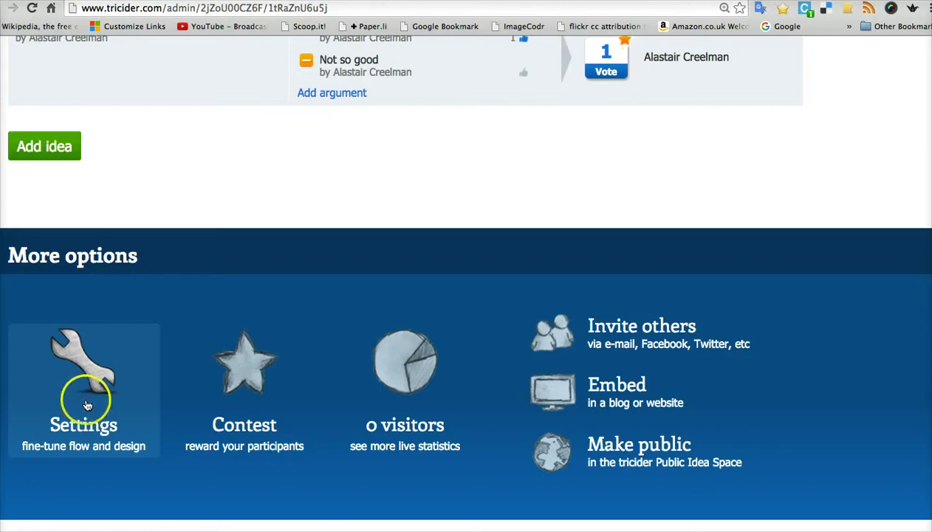